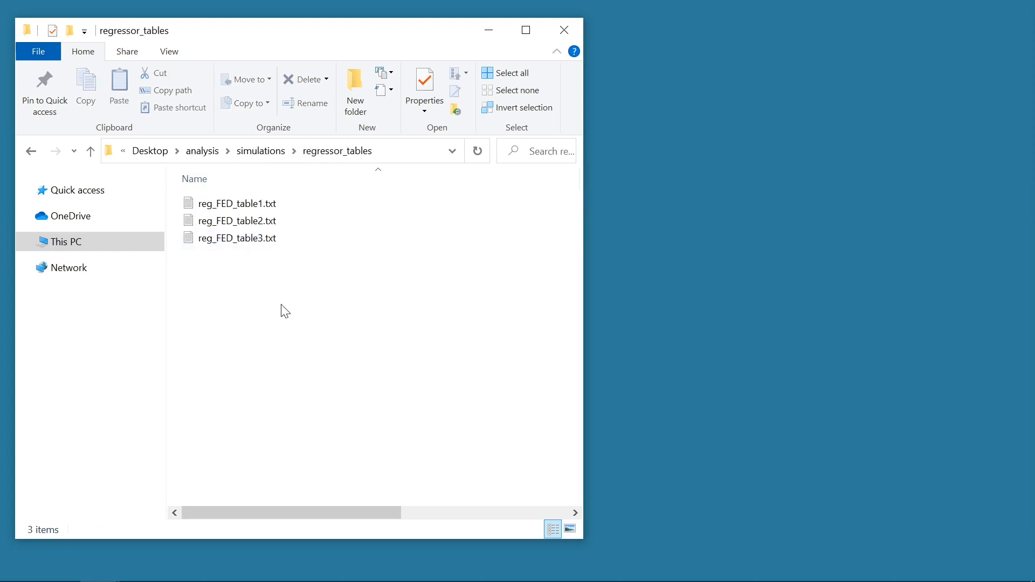
- Go up to the simulations folder and open the simulations_US_population.smlx project in Simulx
left_click(272, 152)
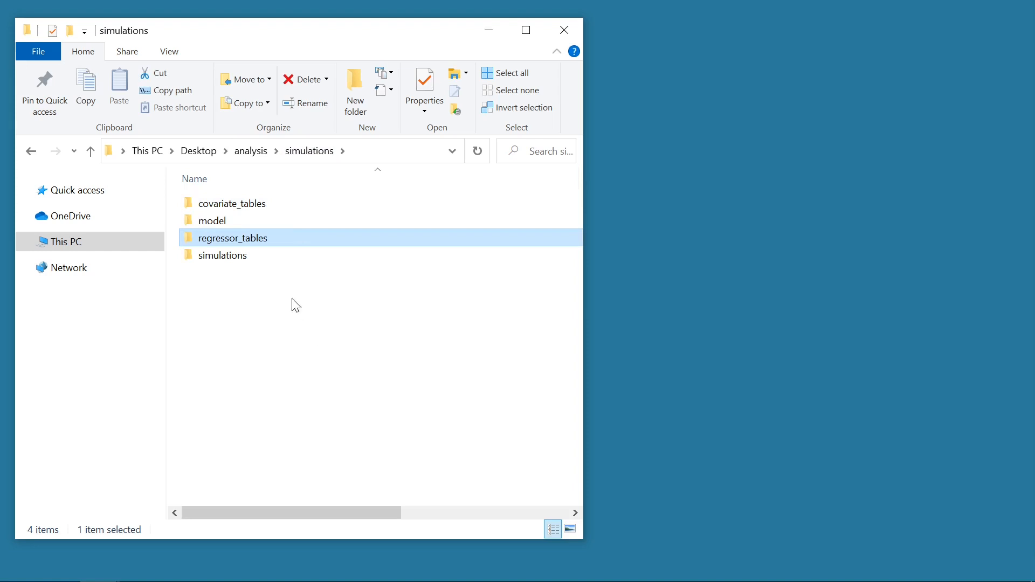
double_click(267, 256)
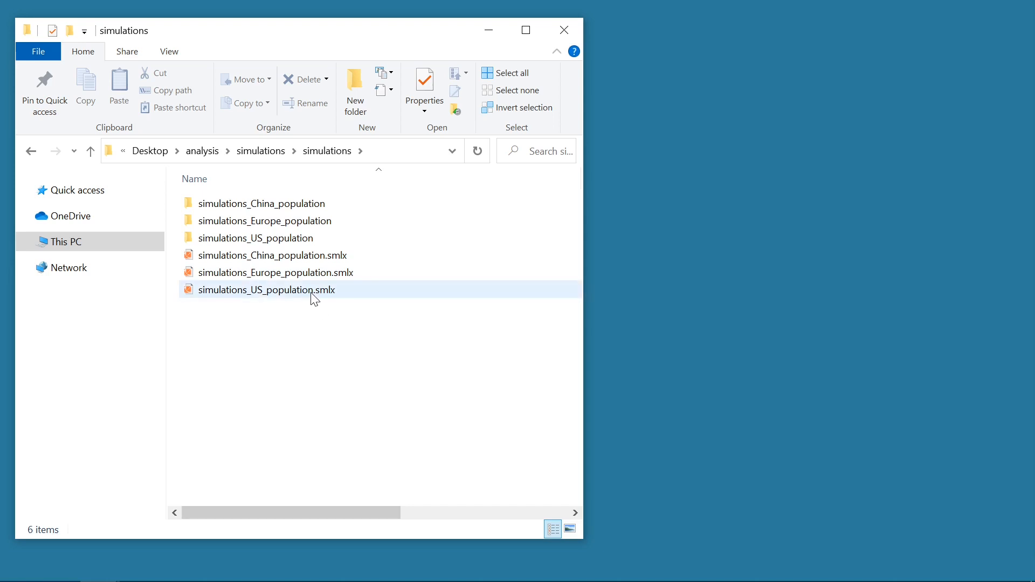
left_click(339, 298)
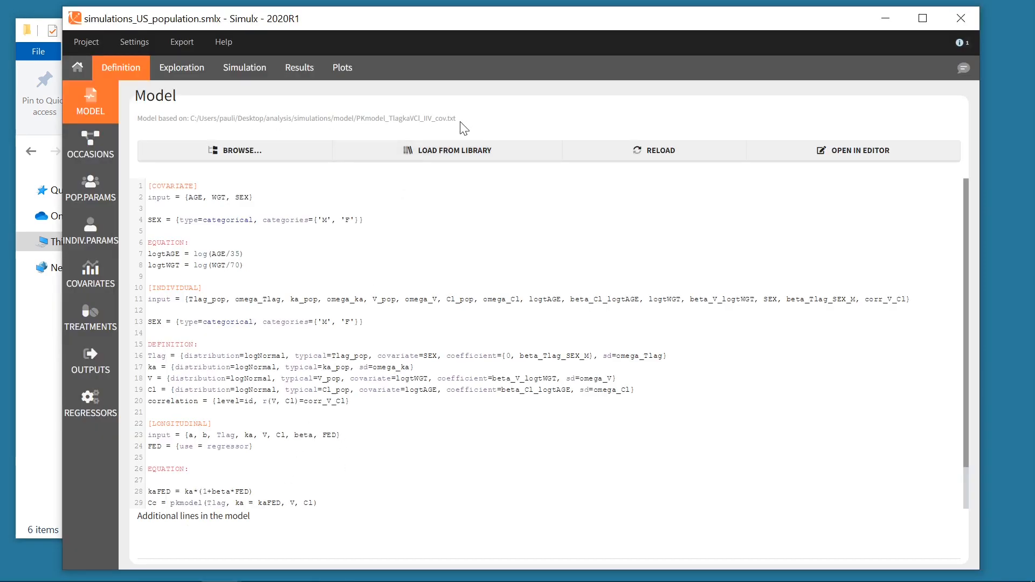
- Inspect the file path of the covUS_Table covariate definition
left_click(96, 286)
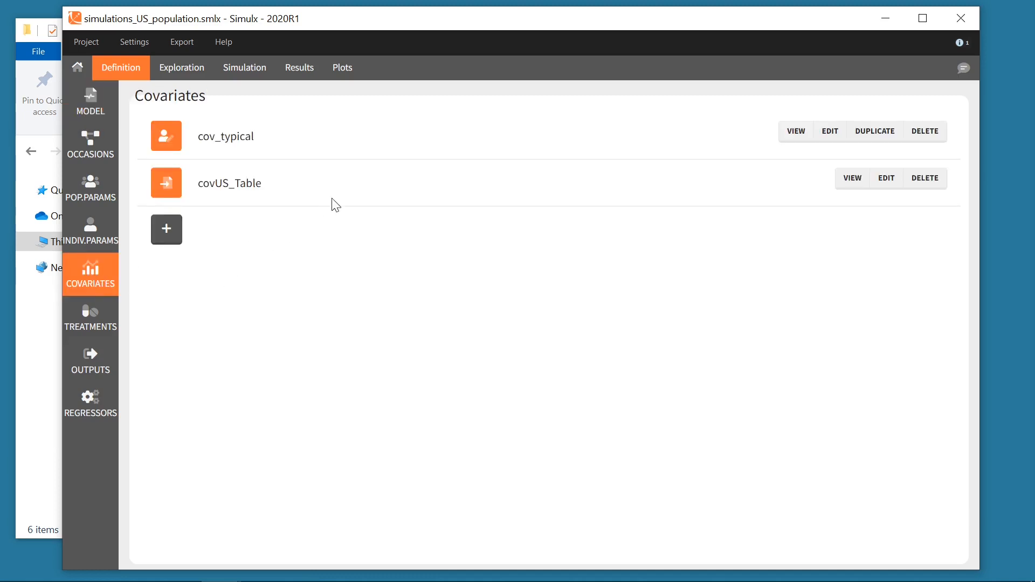
left_click(884, 180)
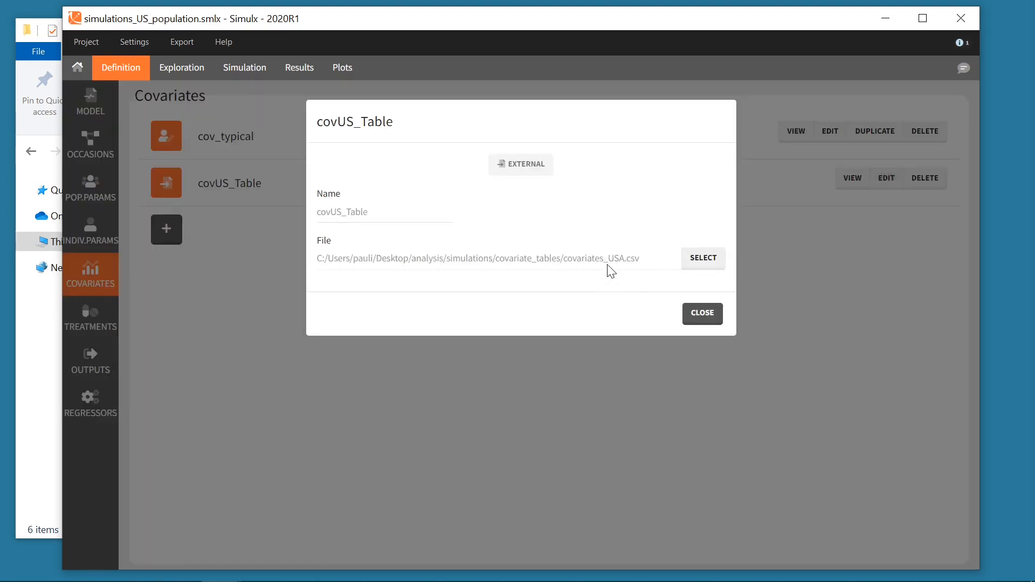
left_click(701, 313)
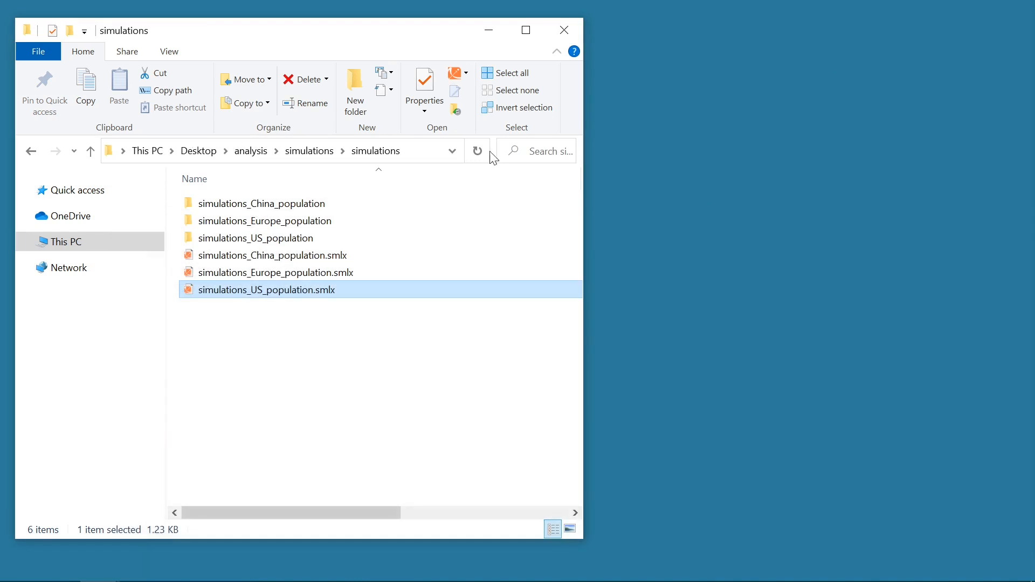
left_click(308, 323)
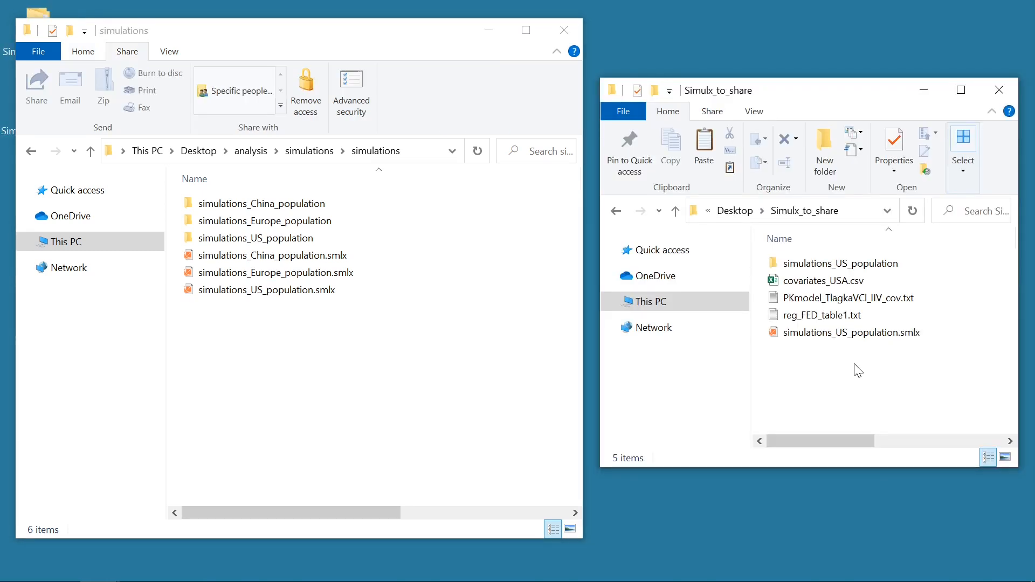
- Open simulations_US_population.smlx from the simulations folder in Notepad++
left_click_drag(882, 367, 754, 228)
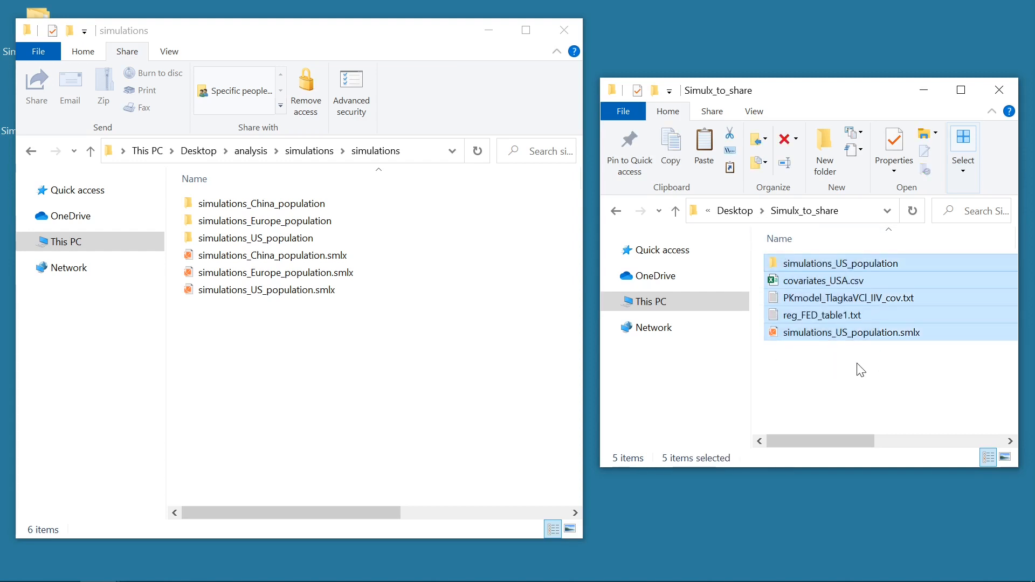
left_click(873, 366)
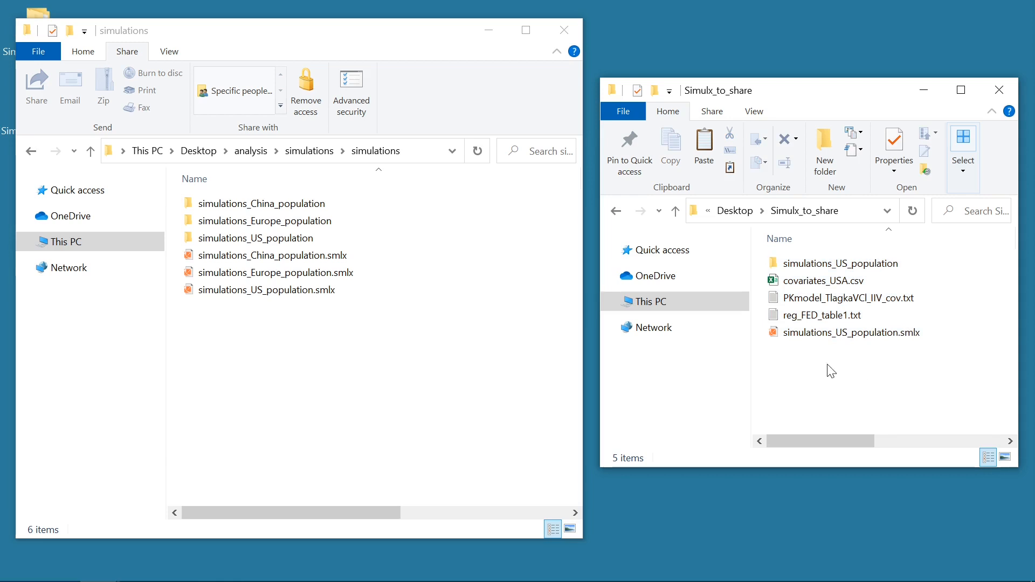
left_click(299, 291)
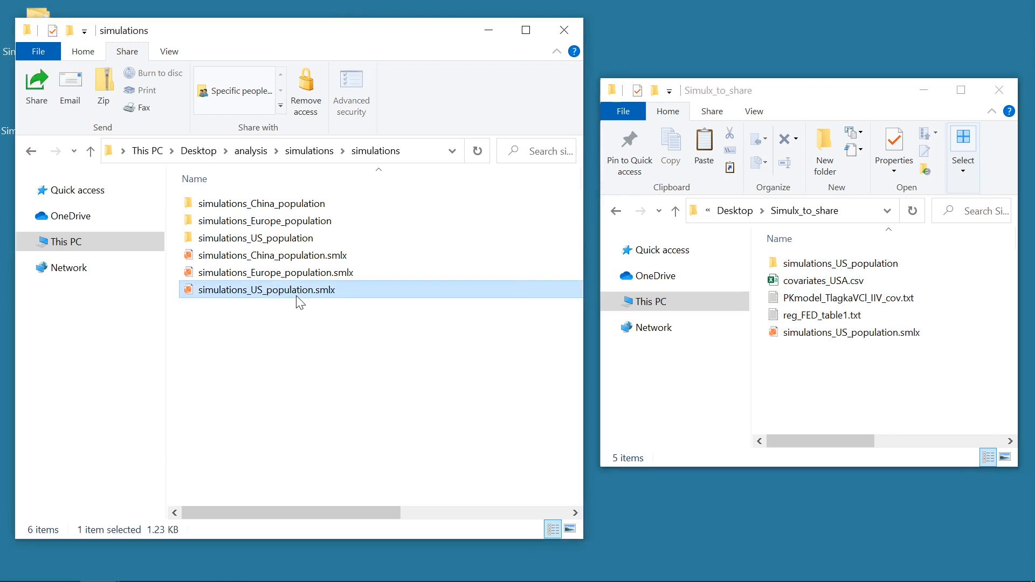
right_click(298, 299)
left_click(364, 300)
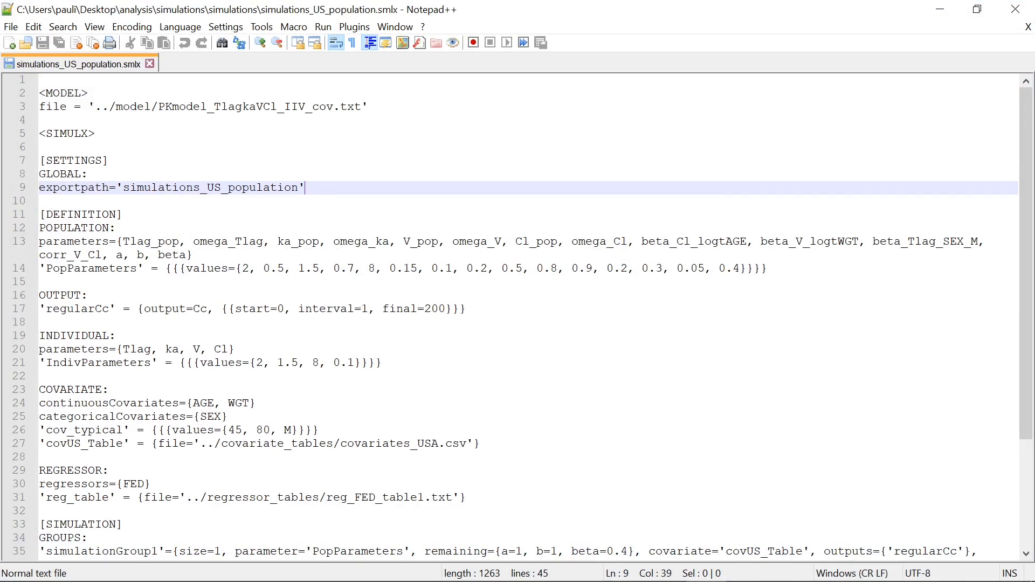
- Examine the model file, covariate table, regressor table and export paths in the project file text
left_click_drag(39, 107, 74, 106)
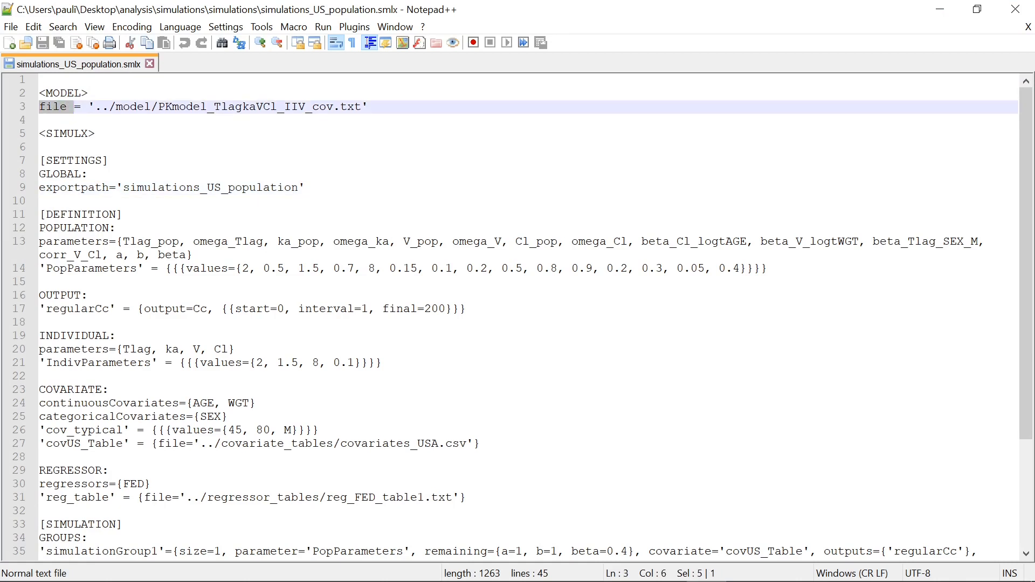
left_click(70, 80)
double_click(61, 93)
left_click(96, 133)
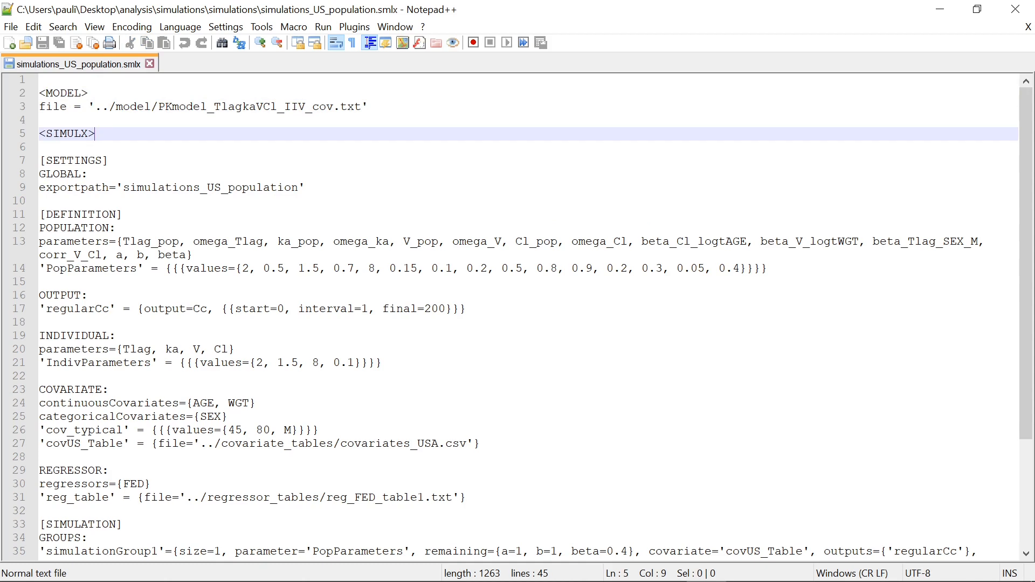
left_click_drag(479, 444, 40, 444)
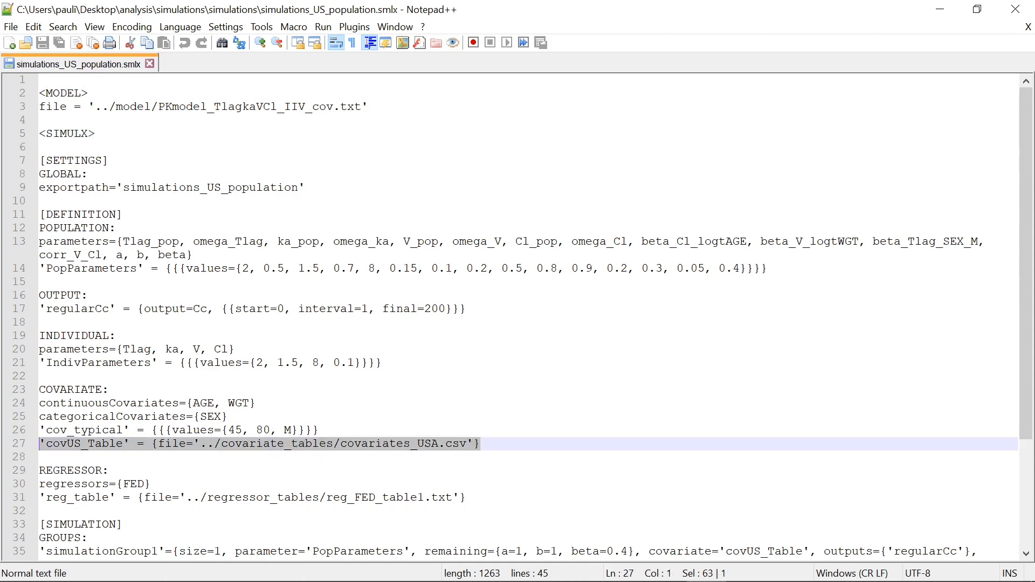
left_click_drag(466, 497, 40, 497)
left_click(466, 498)
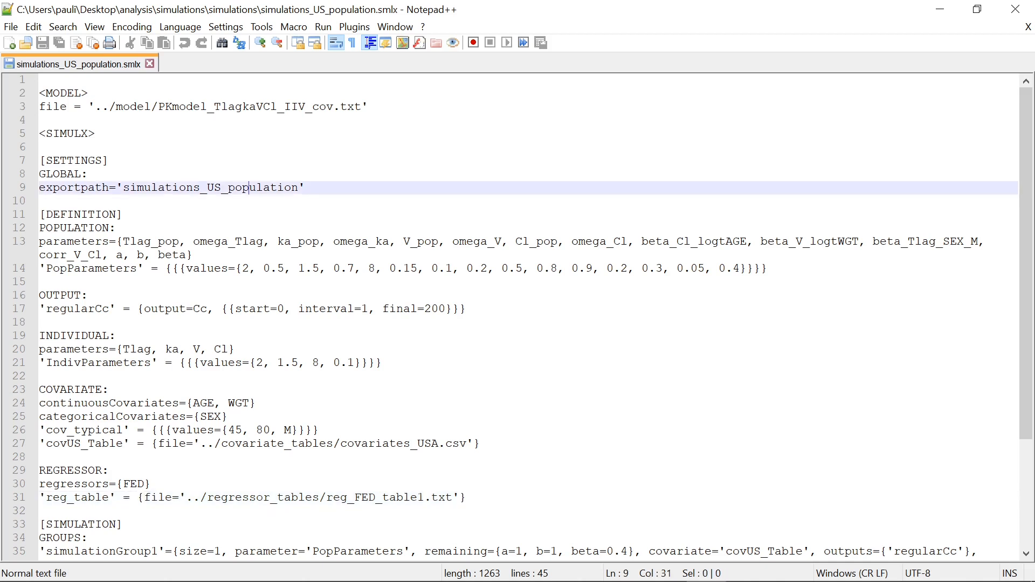
double_click(264, 187)
left_click(306, 187)
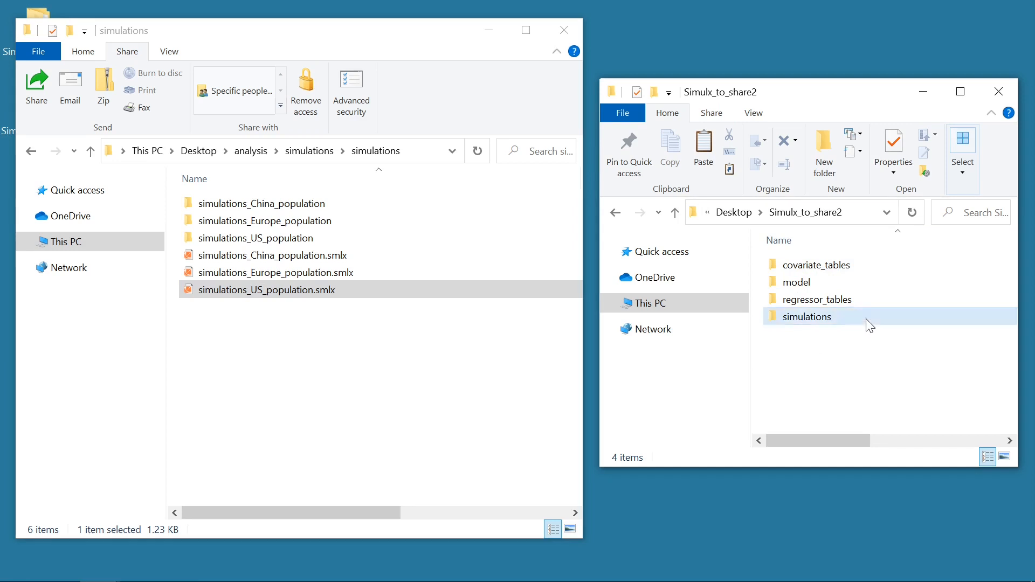
- Browse the model, covariate_tables, regressor_tables and simulations subfolders of Simulx_to_share2
double_click(865, 284)
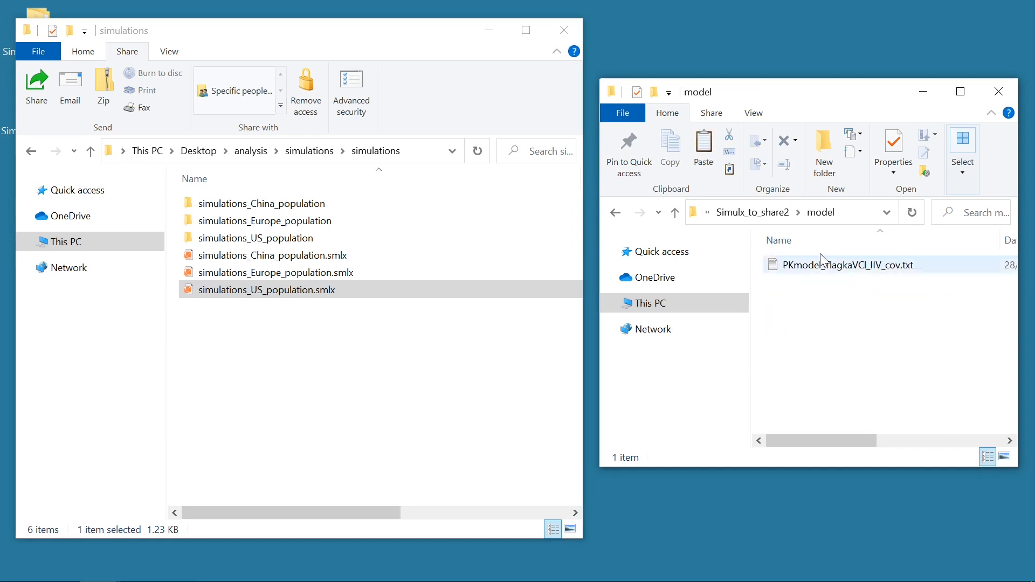
left_click(770, 215)
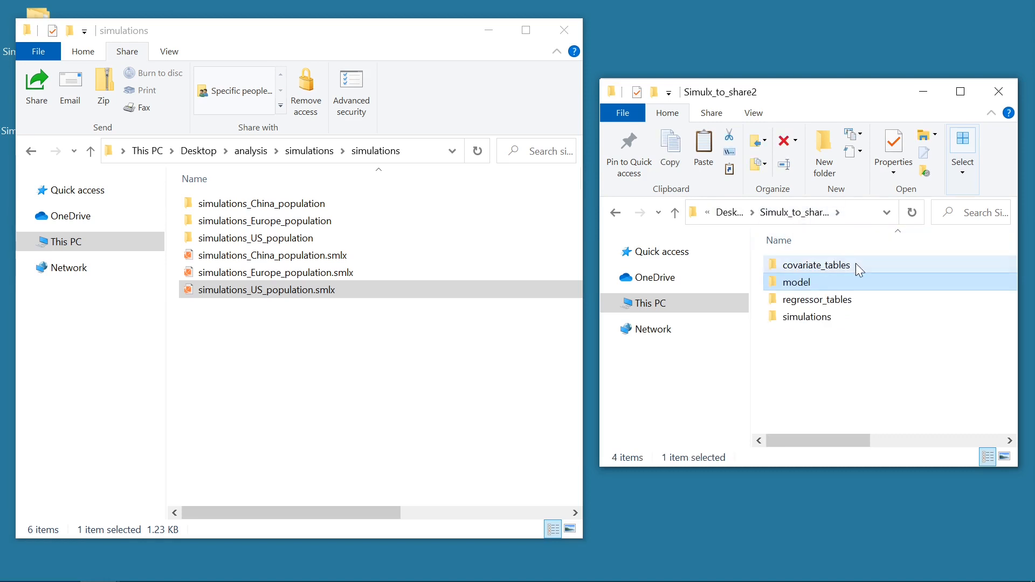
double_click(855, 263)
left_click(742, 215)
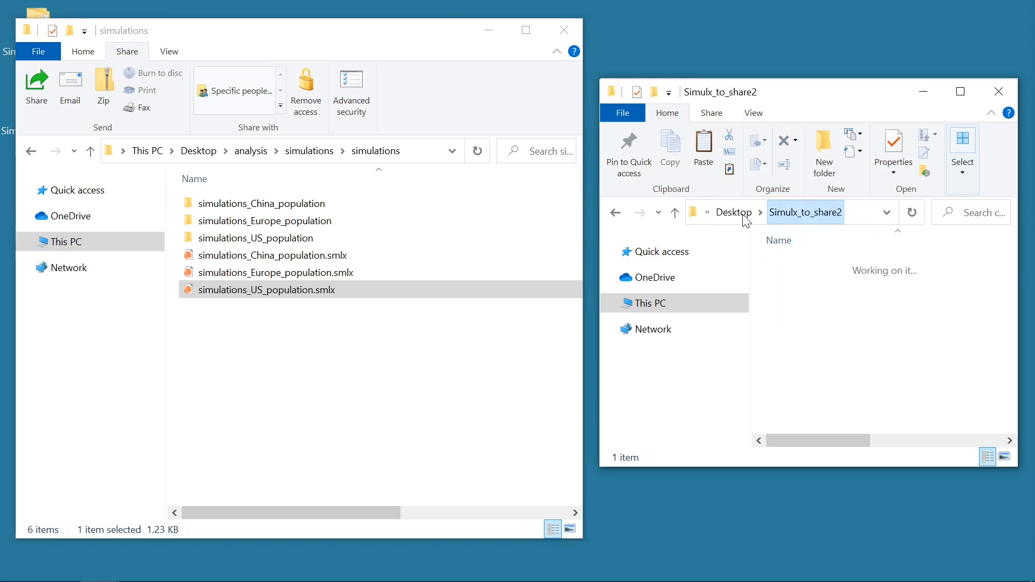
double_click(855, 300)
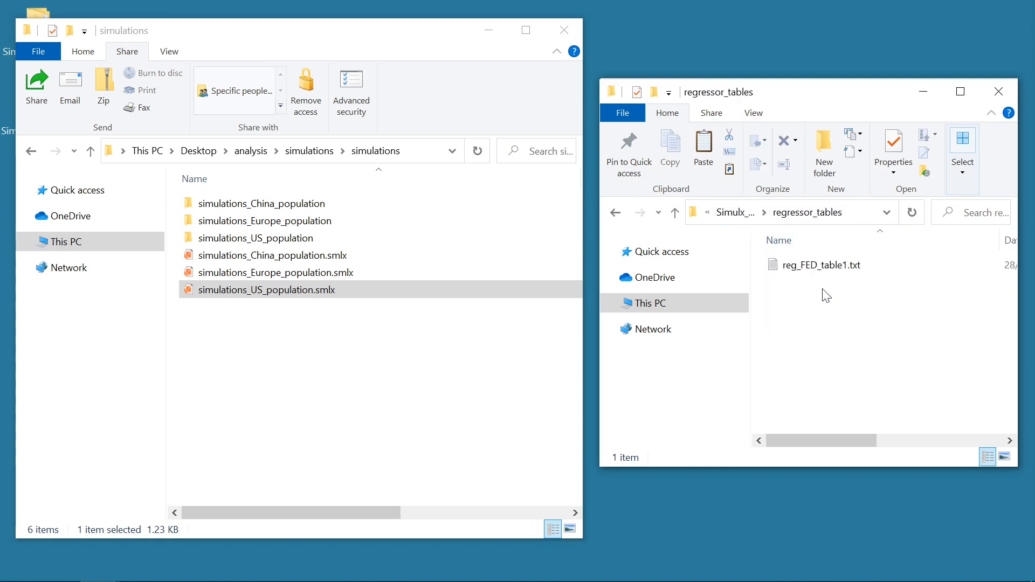
left_click(738, 215)
double_click(836, 317)
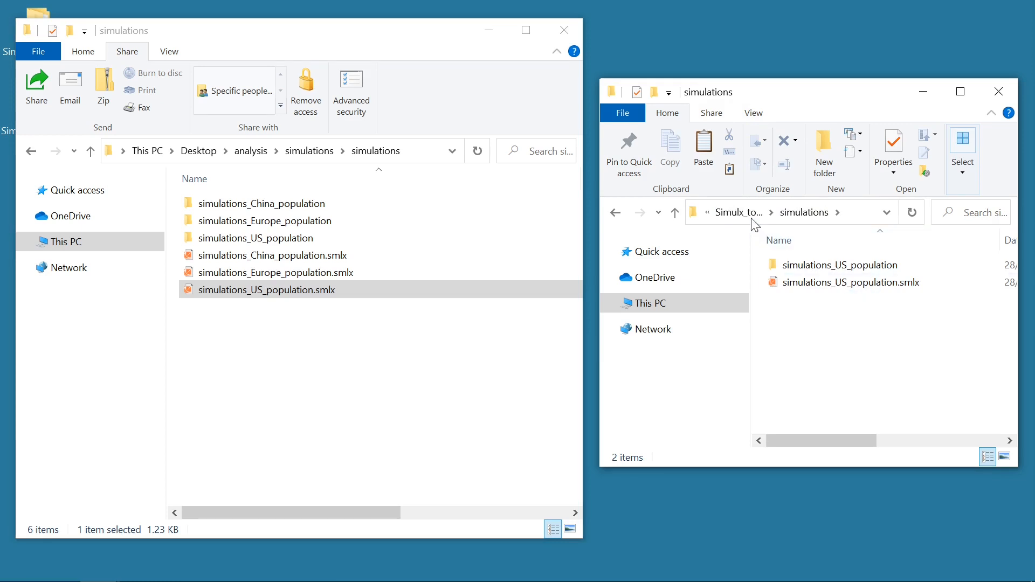
left_click(737, 213)
left_click_drag(877, 349, 841, 330)
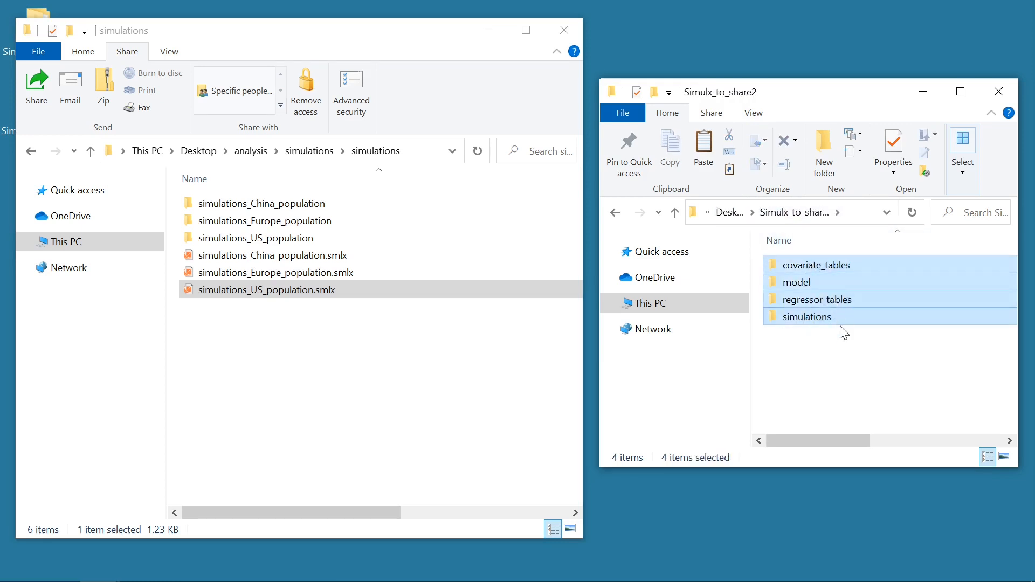
left_click(848, 360)
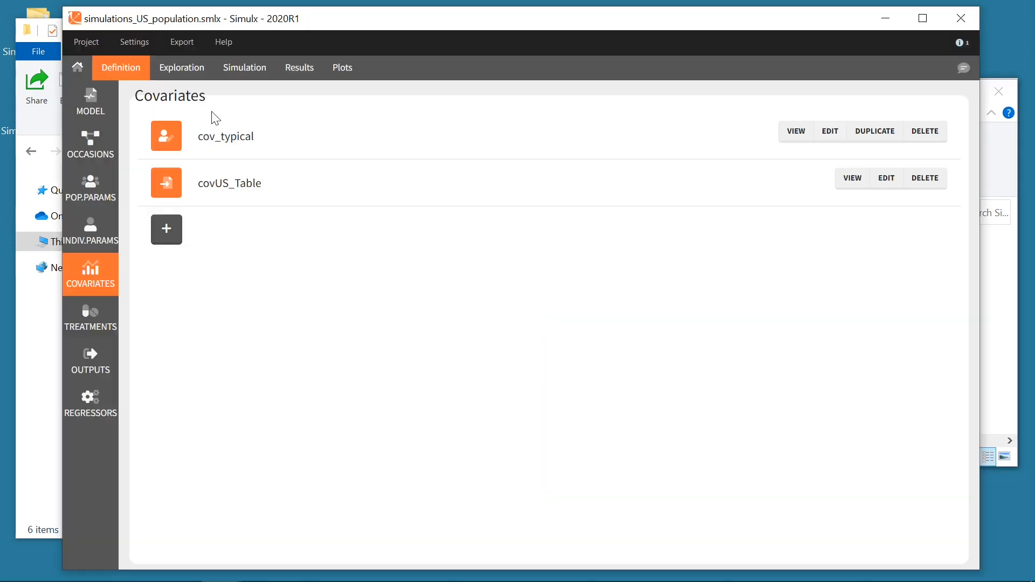
- In Project settings, enable saving the user files in the results folder
left_click(146, 43)
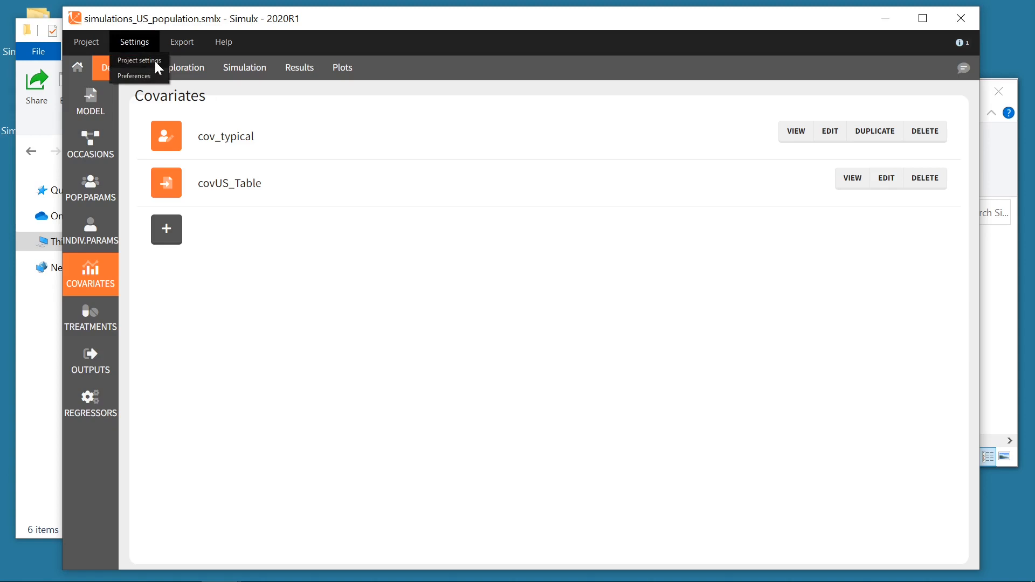
left_click(155, 62)
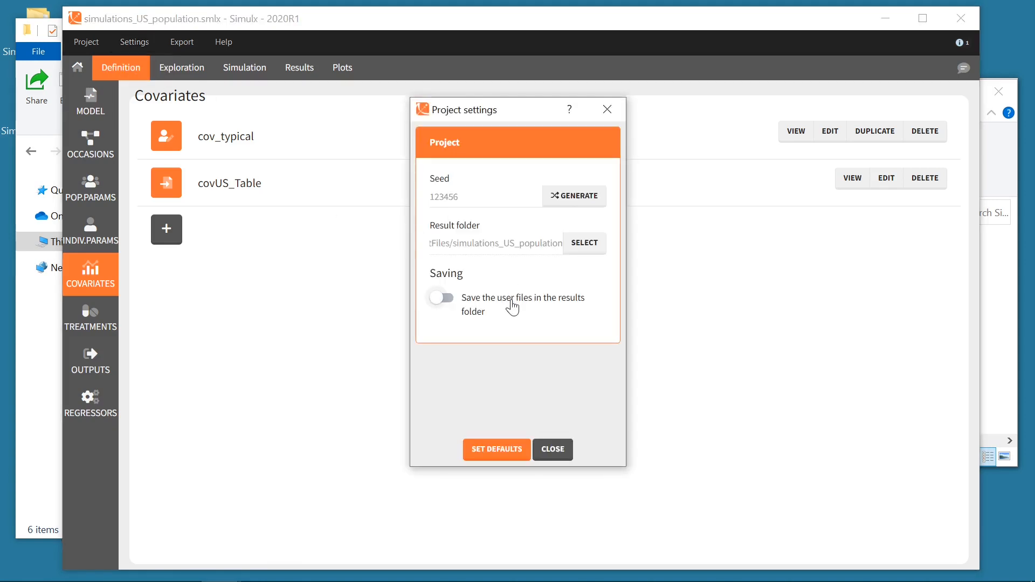
left_click(512, 307)
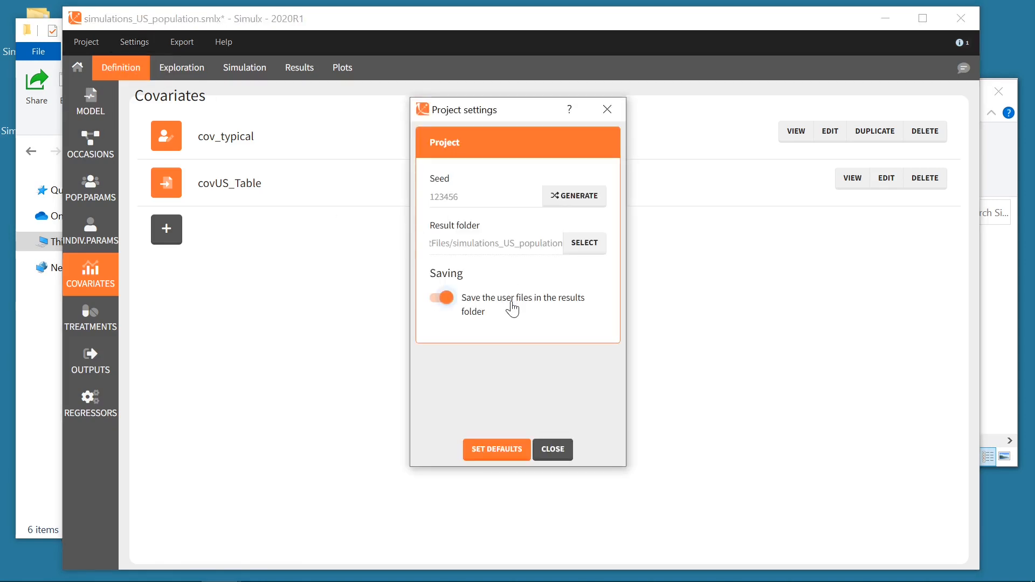
left_click(555, 450)
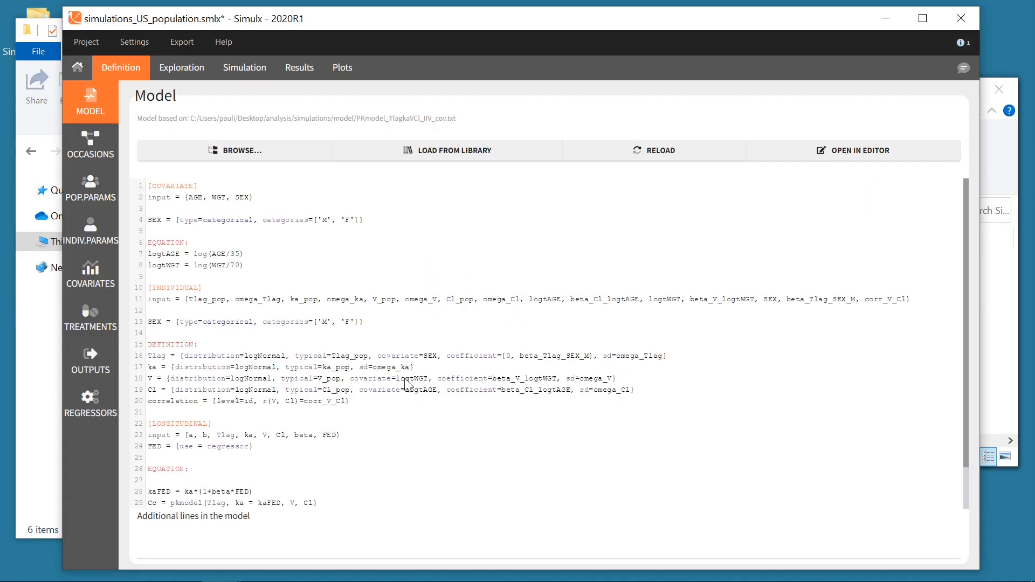
- Save the project as simulations_US_population.smlx in the analysis/Simulx_to_share_3 folder
left_click(89, 43)
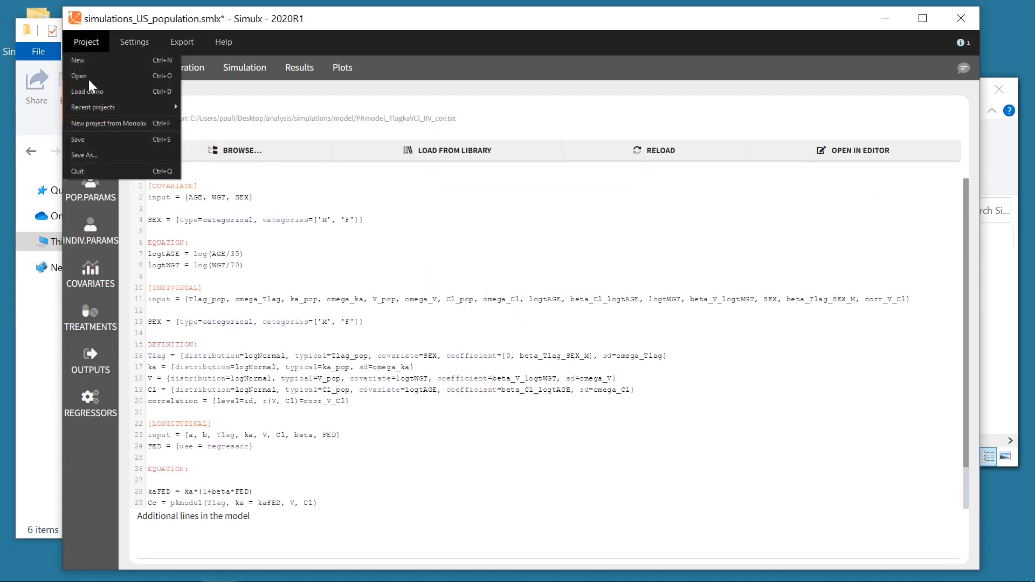
left_click(105, 152)
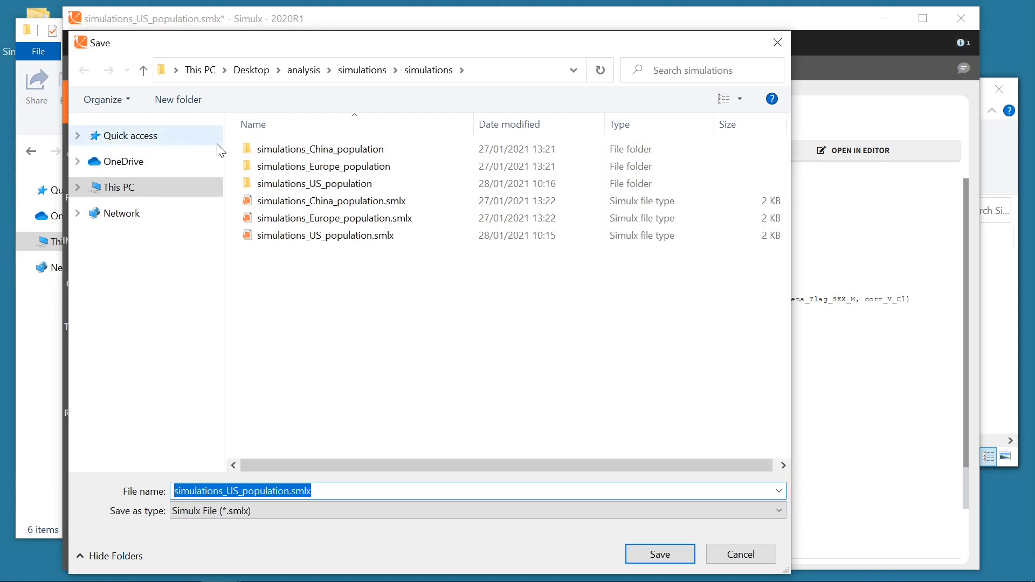
left_click(307, 71)
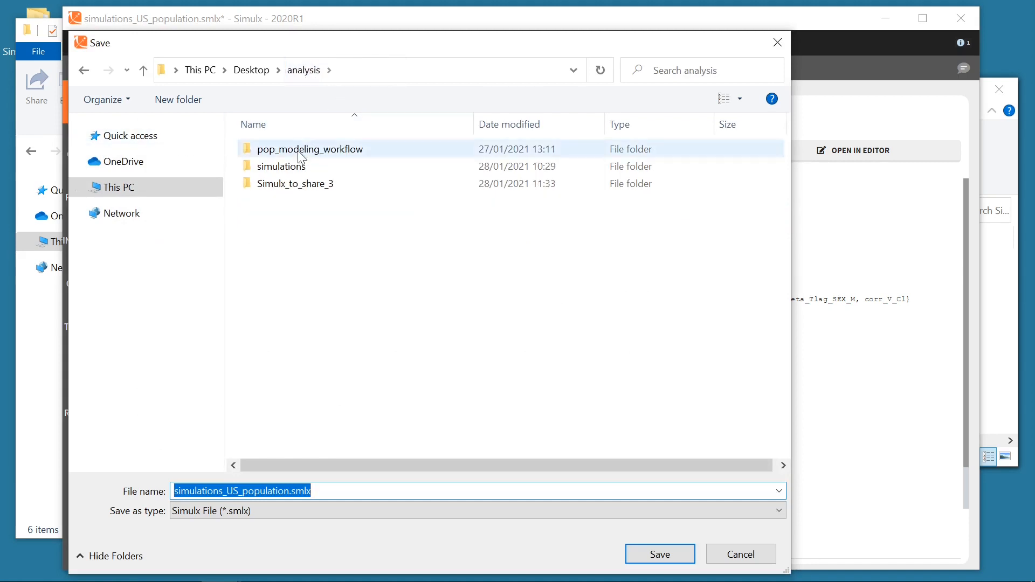
double_click(296, 186)
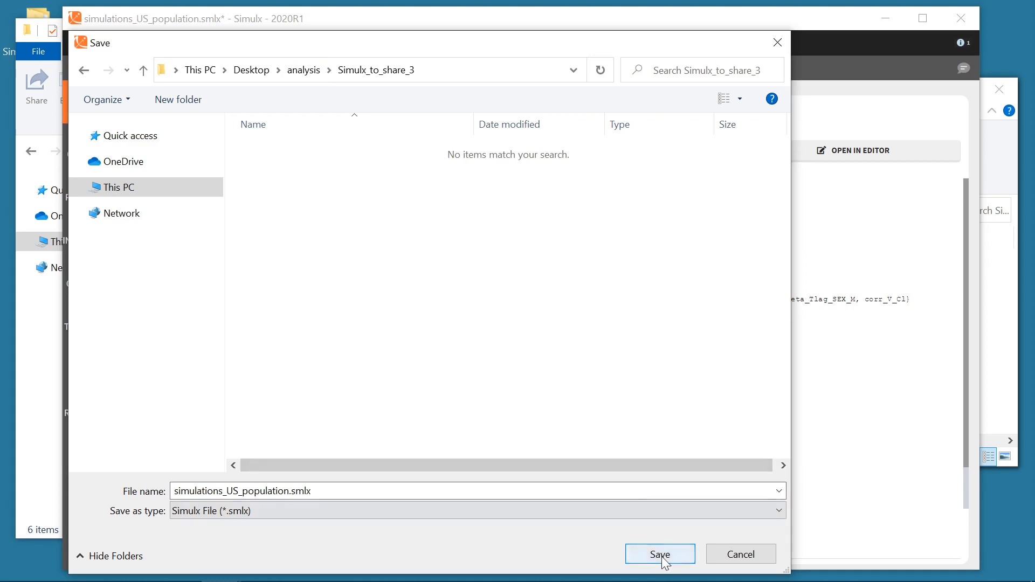
left_click(660, 554)
- Examine the saved result folder's ModelFile and ExternalFiles subfolders in Simulx_to_share_3
left_click(884, 22)
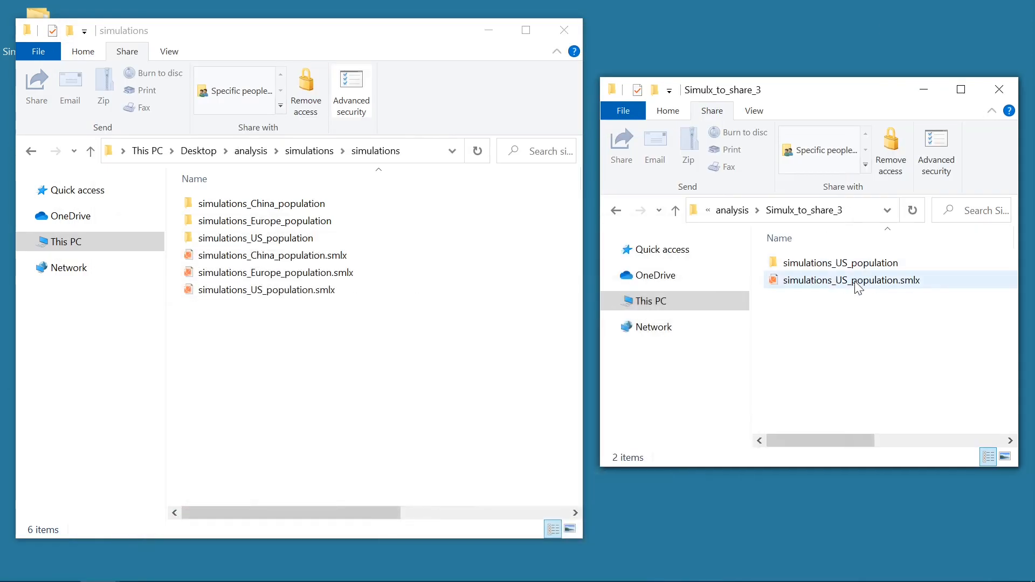
double_click(884, 264)
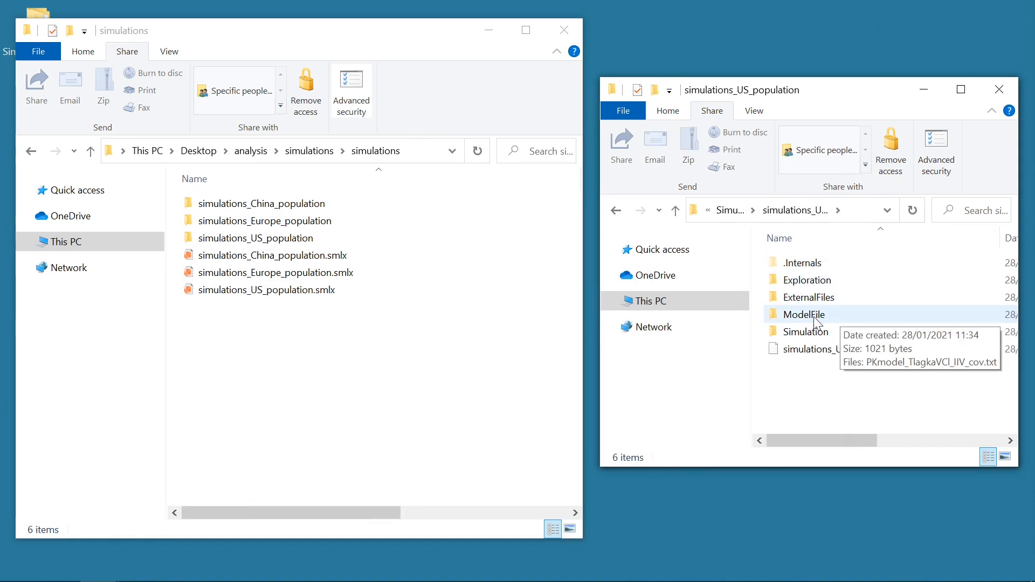
double_click(844, 317)
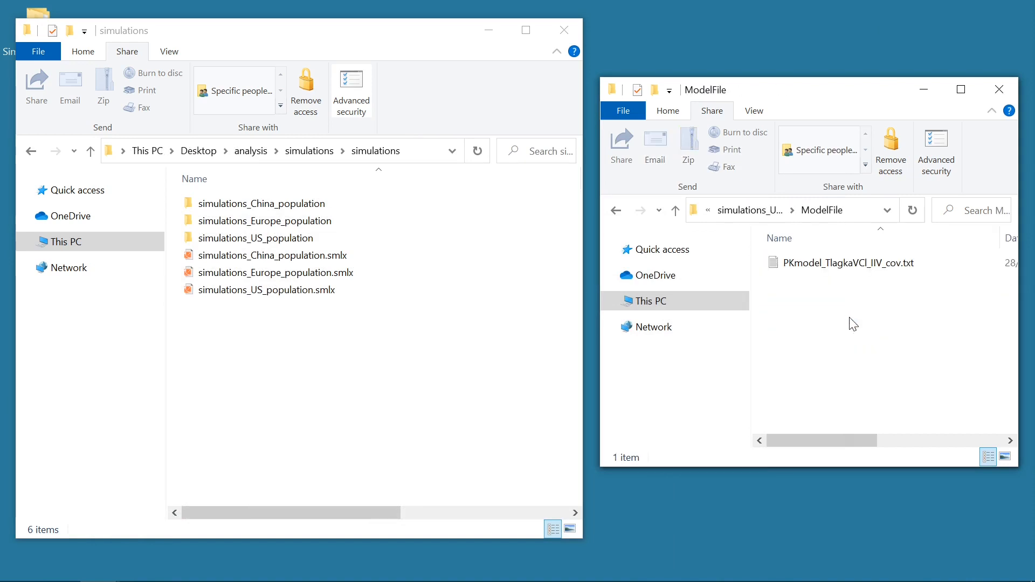
left_click(749, 209)
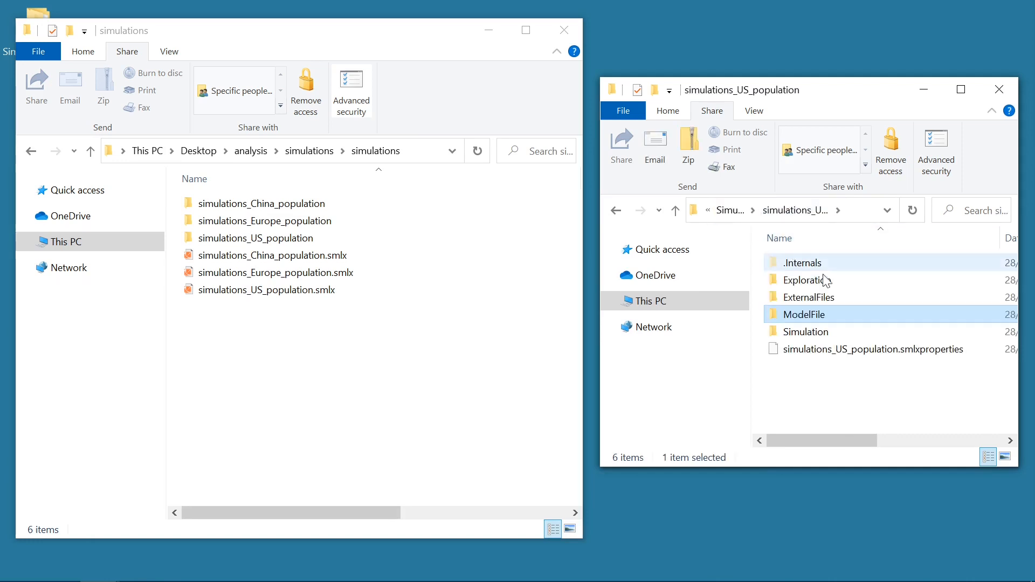
double_click(844, 295)
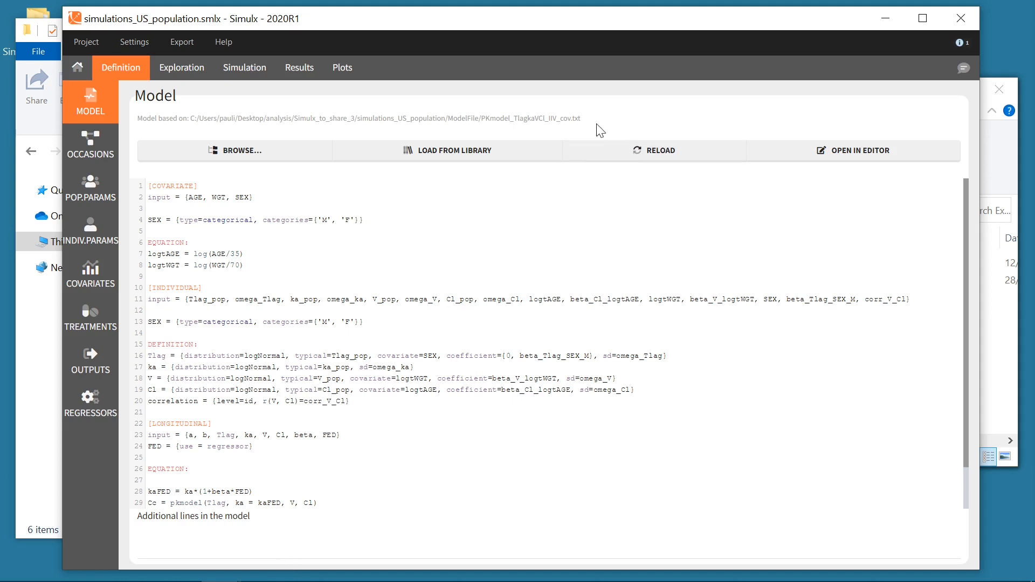
left_click(885, 20)
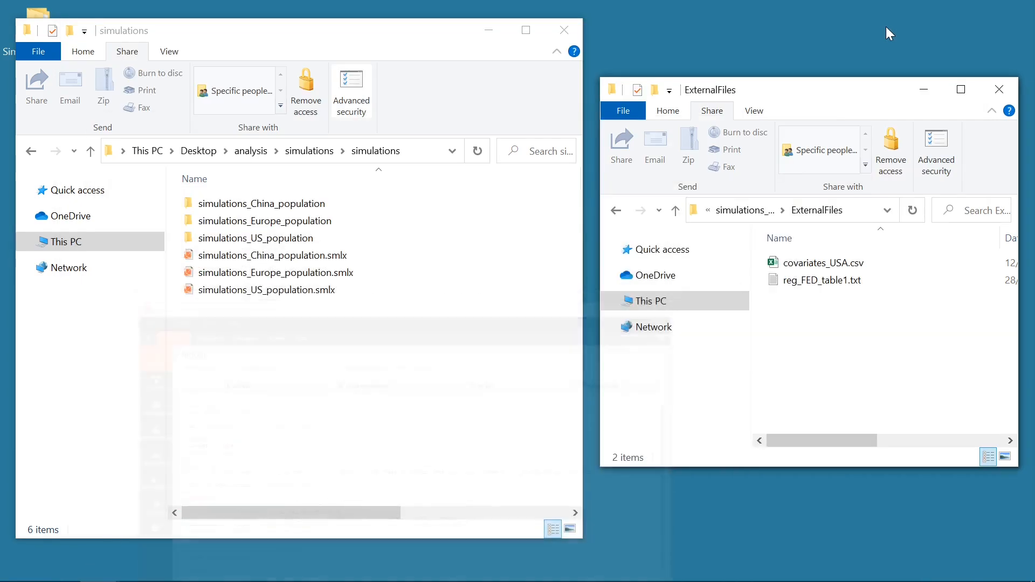
left_click(751, 211)
left_click(725, 211)
left_click(812, 308)
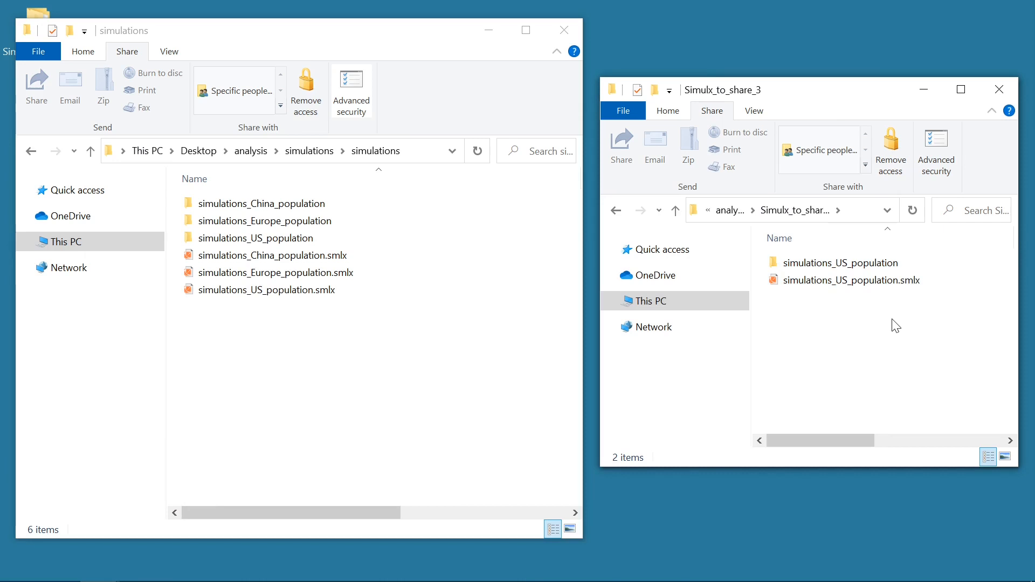
left_click_drag(892, 323, 851, 264)
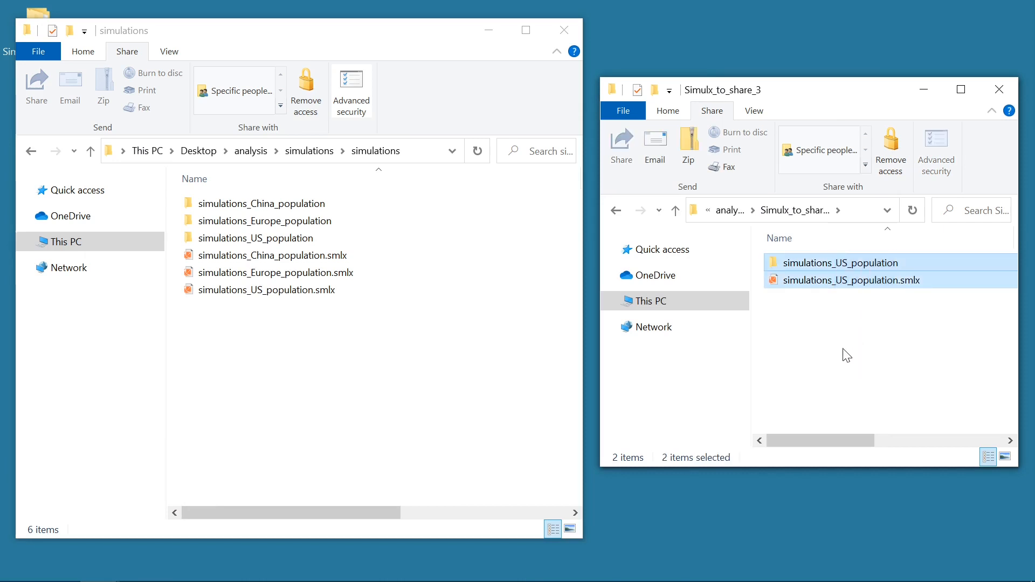
left_click(893, 347)
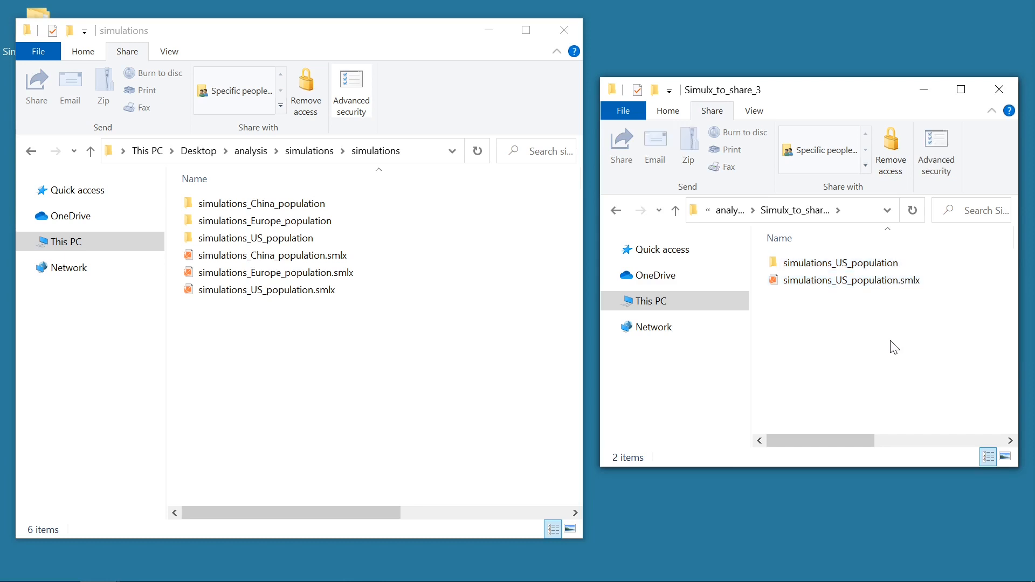